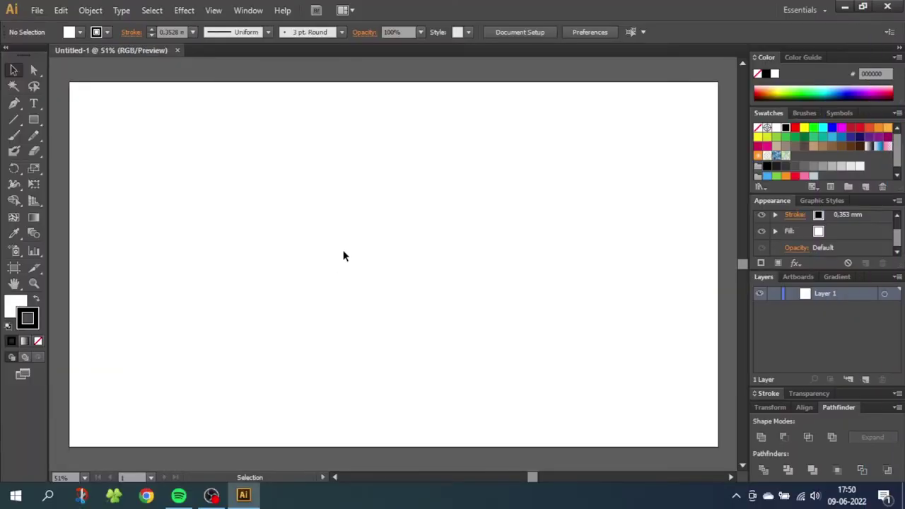
Show the grid and turn on Snap to Grid, then zoom in on the artboard
click(214, 11)
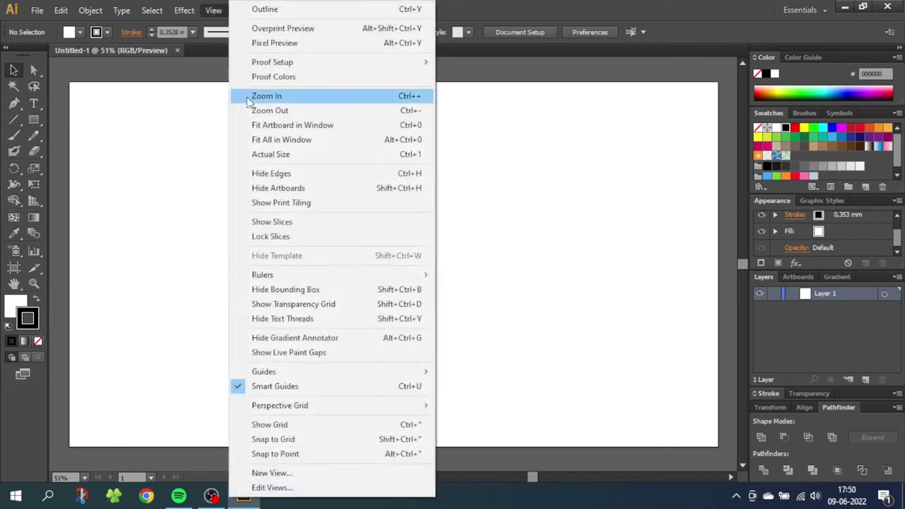
click(289, 425)
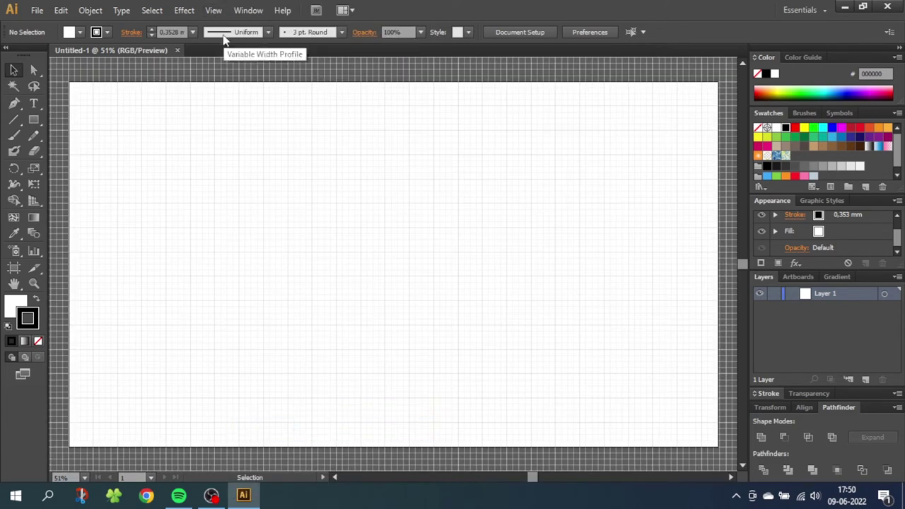
click(215, 12)
click(292, 440)
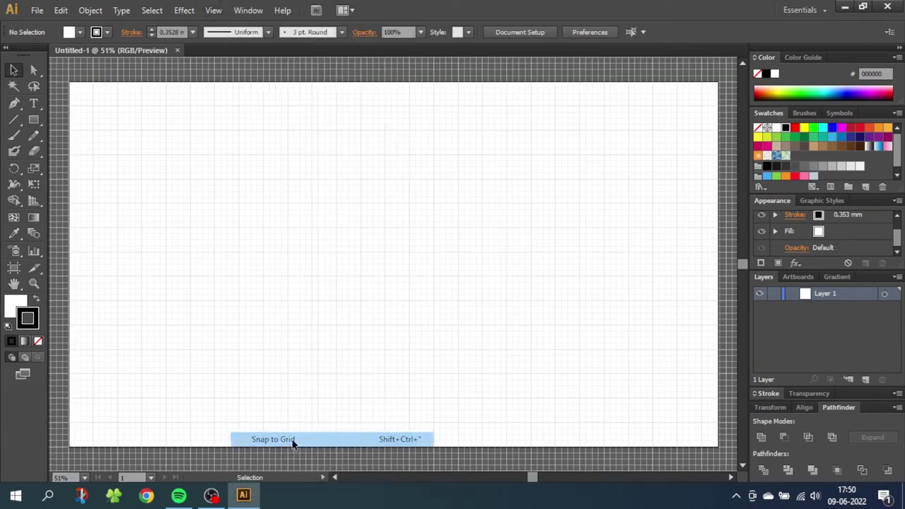
click(39, 285)
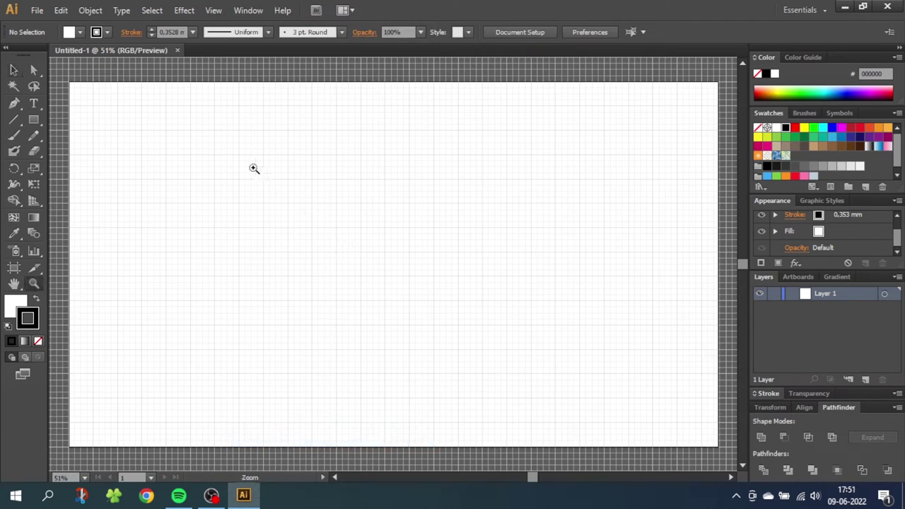
drag(262, 144, 562, 362)
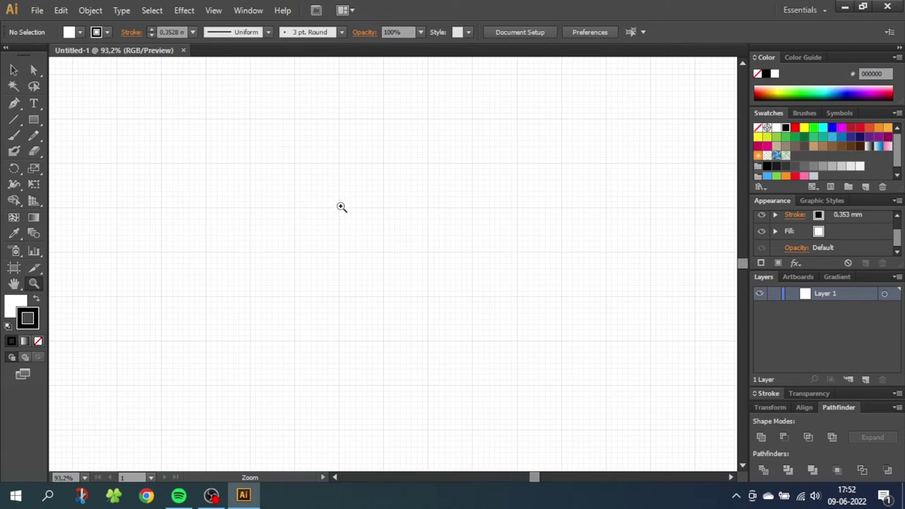
Draw a tall ellipse at the artboard centre with the Ellipse Tool
click(35, 123)
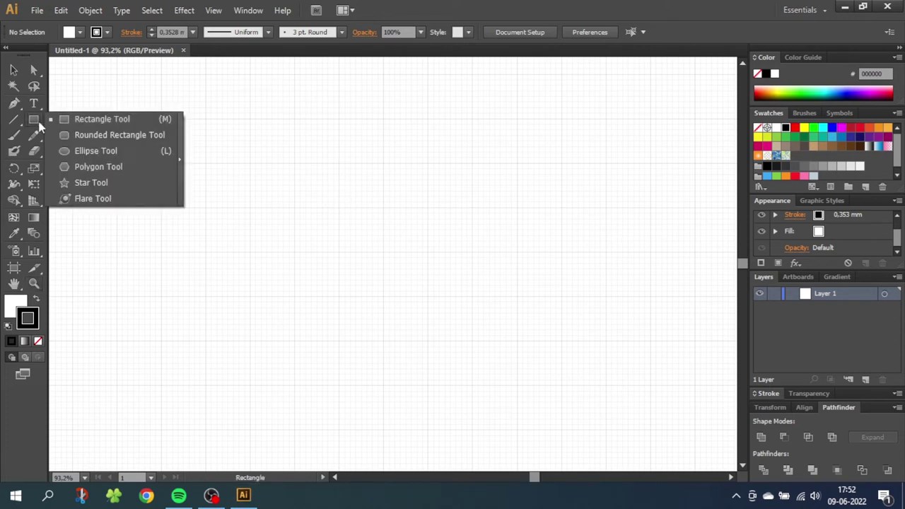
click(78, 149)
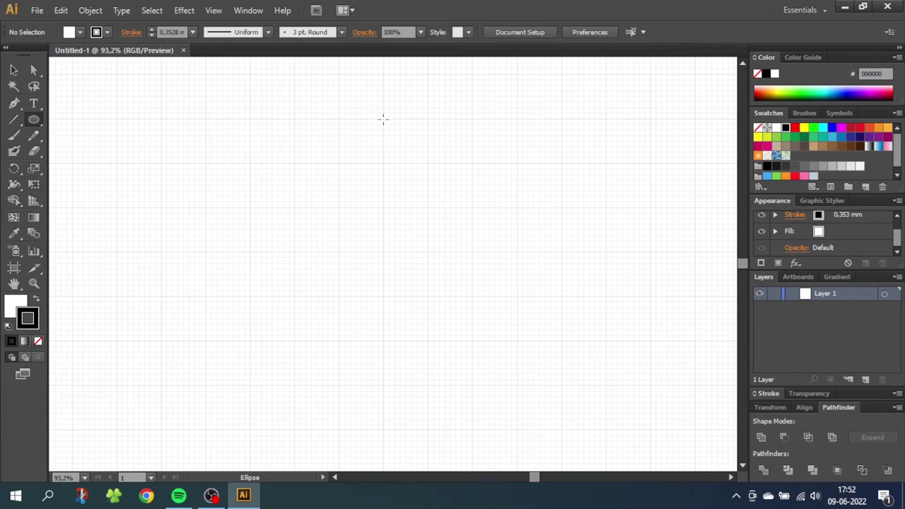
mouse_move(383, 127)
mouse_down()
mouse_move(385, 423)
mouse_move(470, 428)
mouse_up()
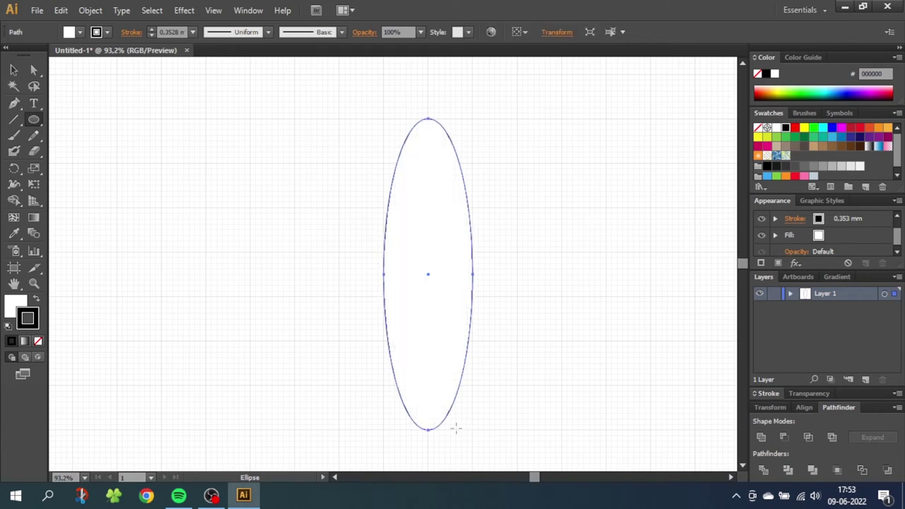
Give the ellipse no fill and a 3 mm stroke, deselect it, and draw a small circle beside it
click(38, 341)
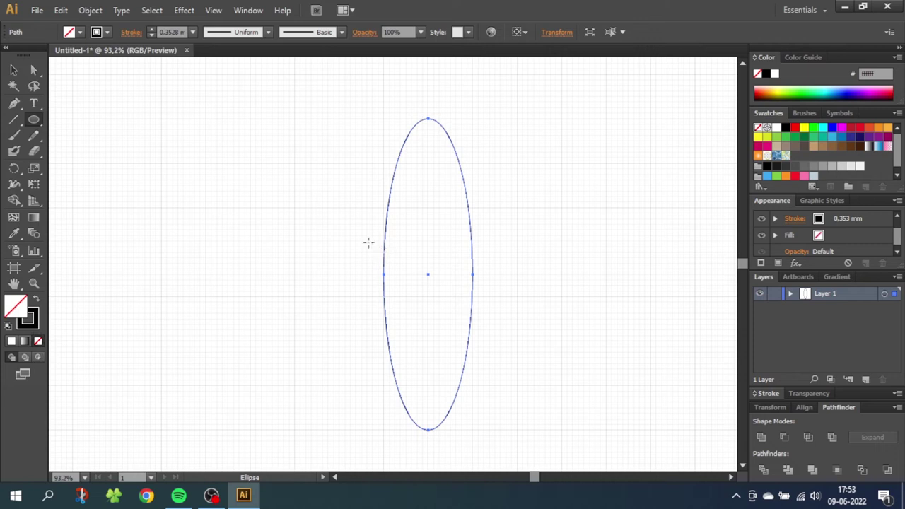
click(151, 29)
click(151, 30)
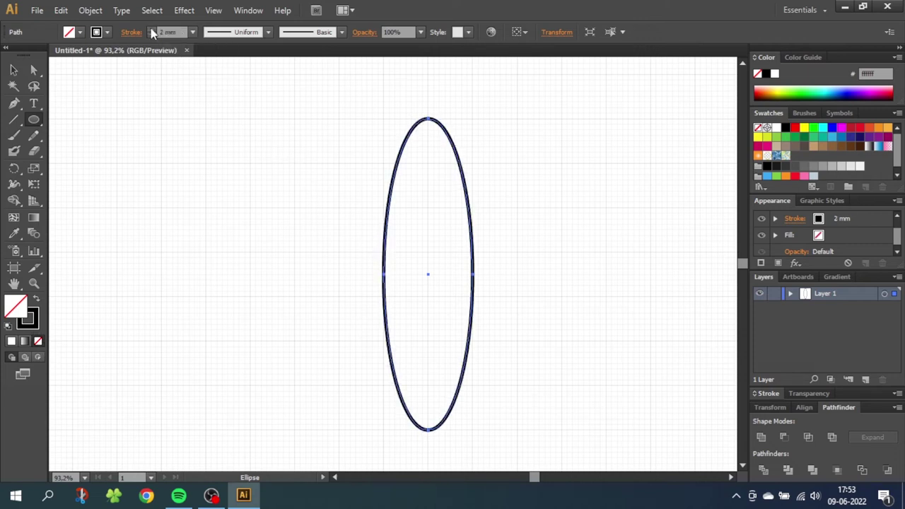
click(151, 30)
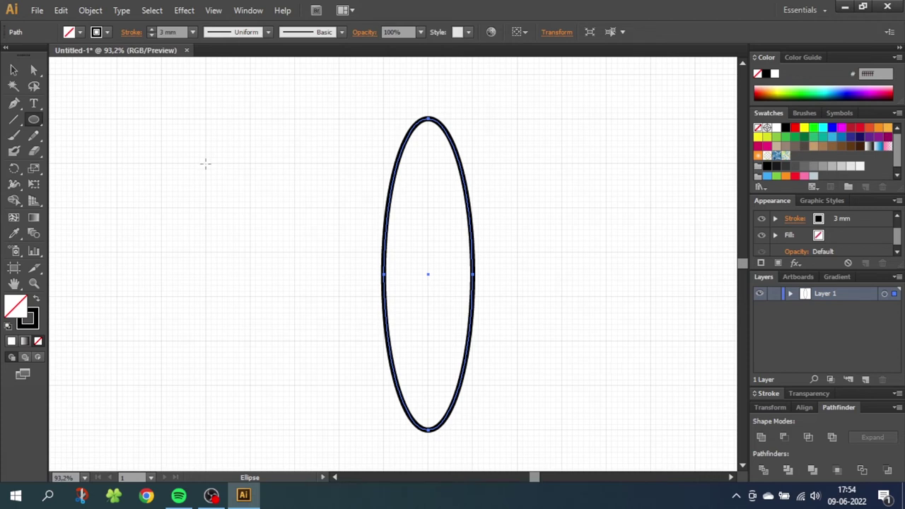
key(ctrl+shift+a)
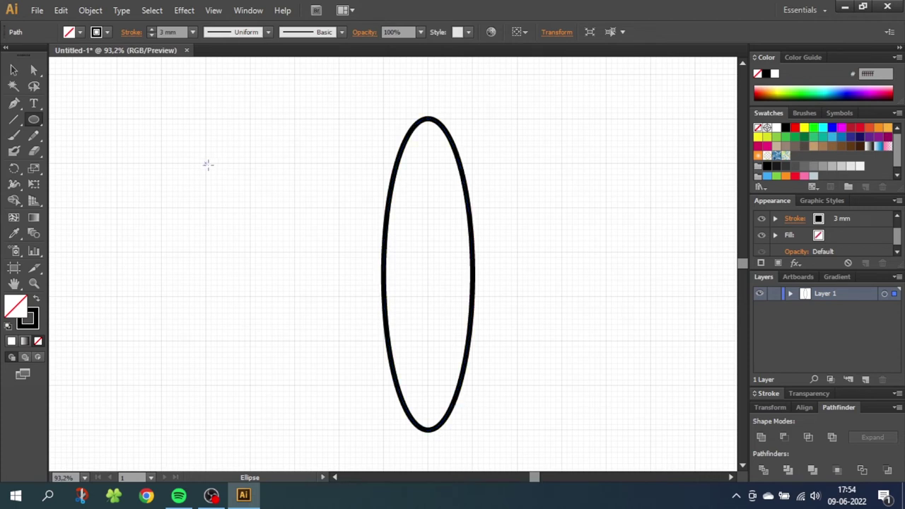
drag(205, 164, 251, 206)
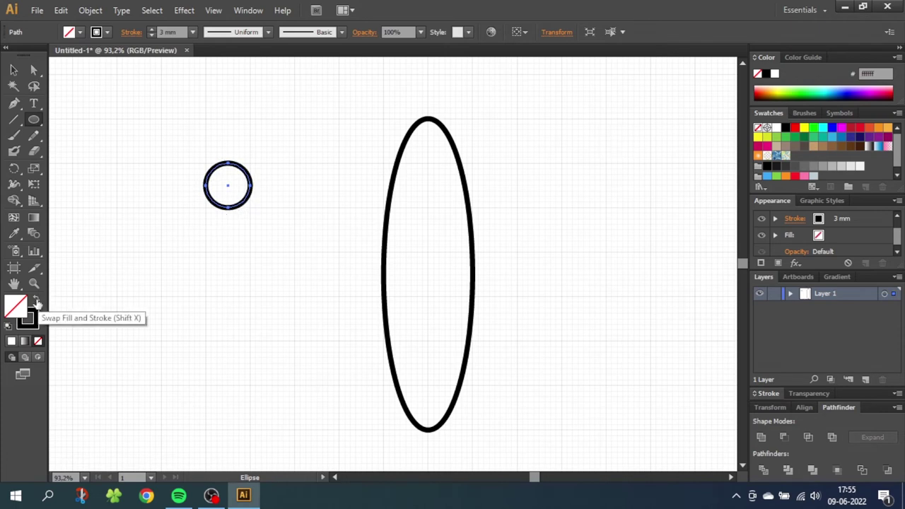
Make the small circle solid black, centre it in the ellipse, and Alt-drag a copy straight below
click(36, 302)
click(13, 71)
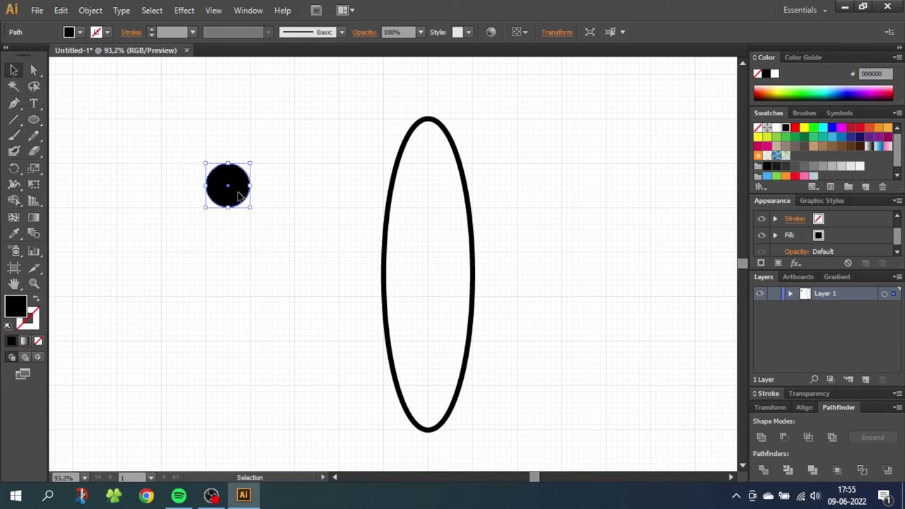
drag(239, 197, 440, 281)
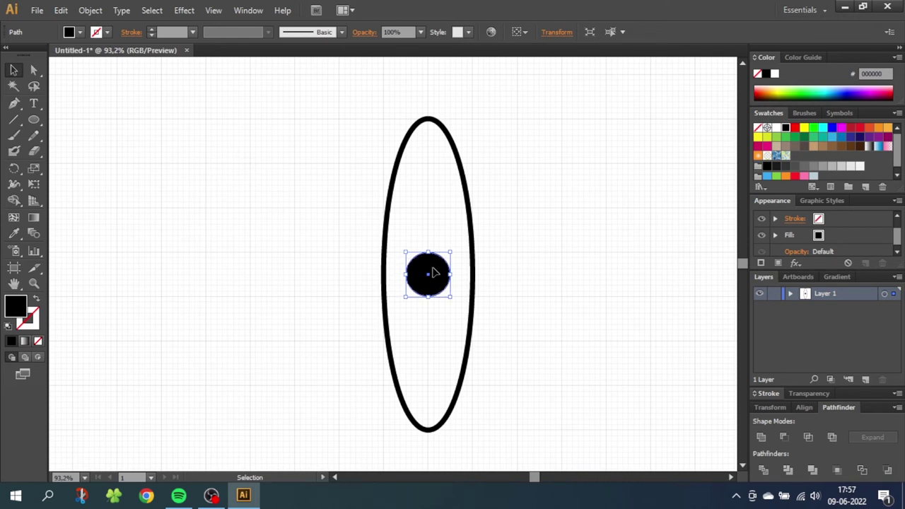
key(Up)
key(Up)
key(Up)
key(Up)
key(Up)
key(Up)
key(Up)
key(Up)
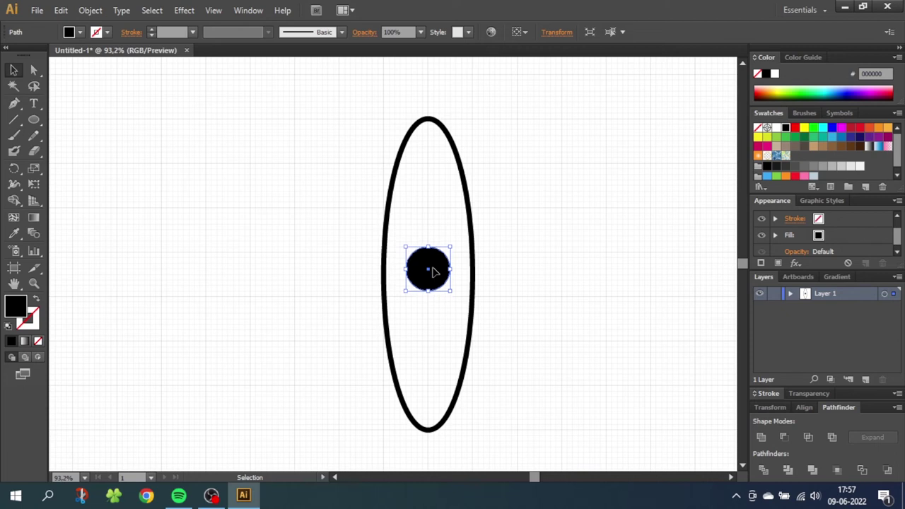
key(Down)
key(Down)
key(Down)
key(Down)
key(Down)
key(Down)
key(Down)
key(Down)
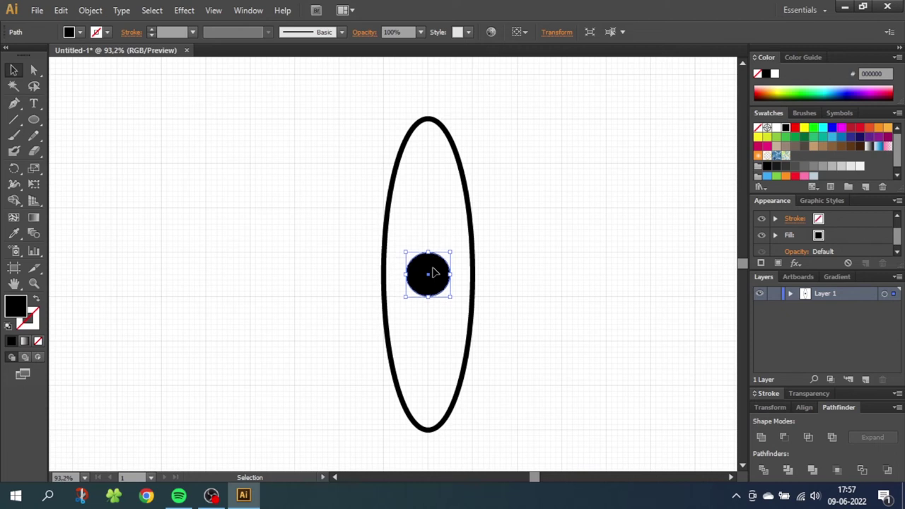
key(alt)
key(alt)
drag(437, 276, 432, 319)
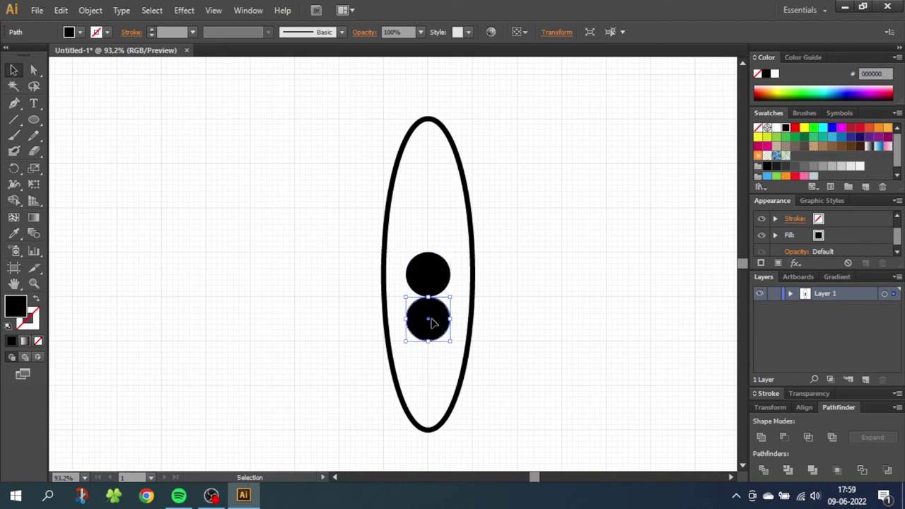
Shrink the copied circle to a small dot and place it on the ellipse's lower-right outline
key(shift)
drag(452, 343, 440, 330)
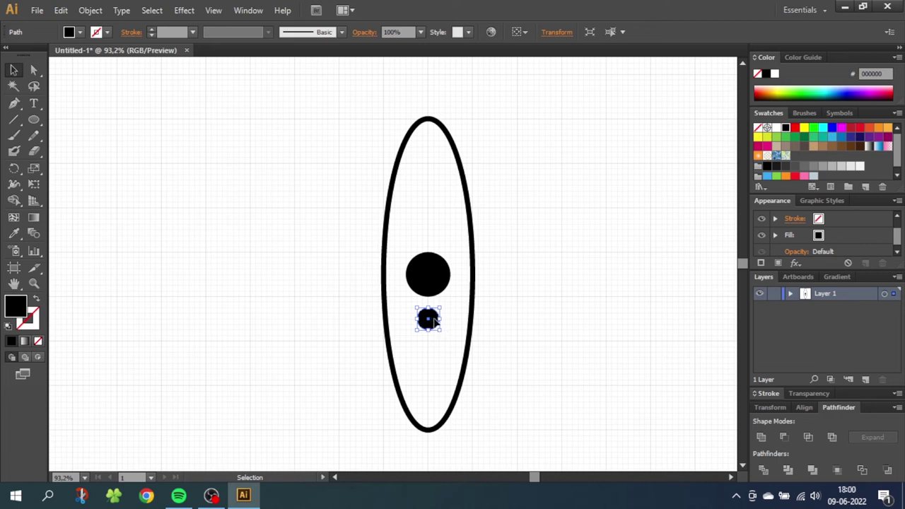
drag(433, 320, 433, 383)
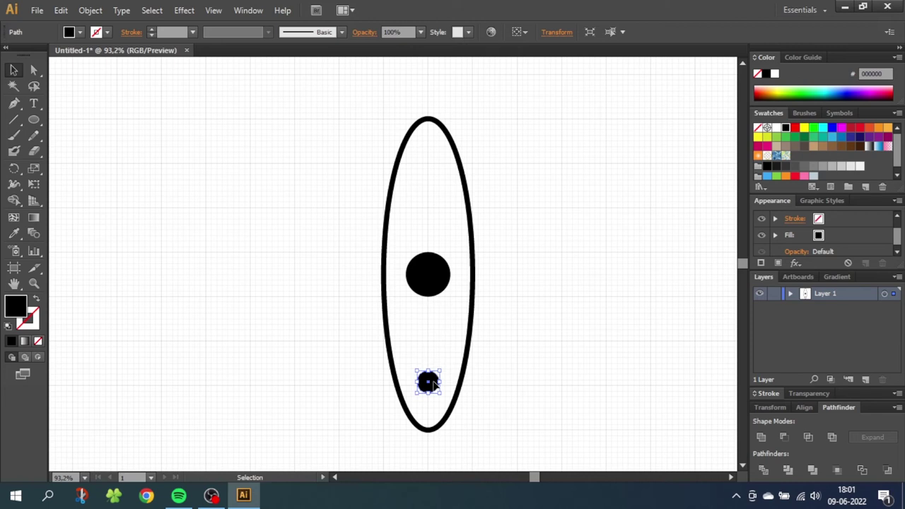
drag(433, 382, 434, 386)
key(shift+Right)
key(shift+Right)
key(shift+Right)
key(shift+Right)
key(shift+Right)
key(shift+Left)
Turn off Snap to Grid and zoom in closely on the small dot
click(214, 11)
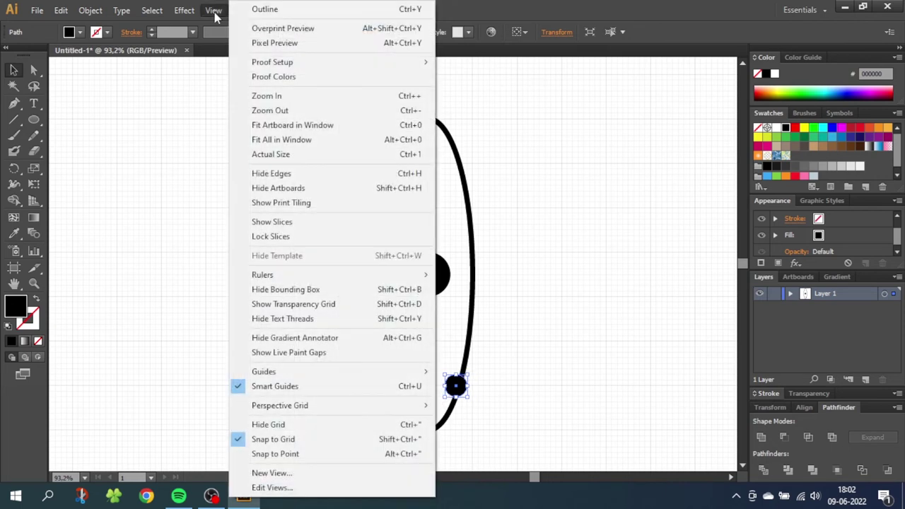
click(286, 439)
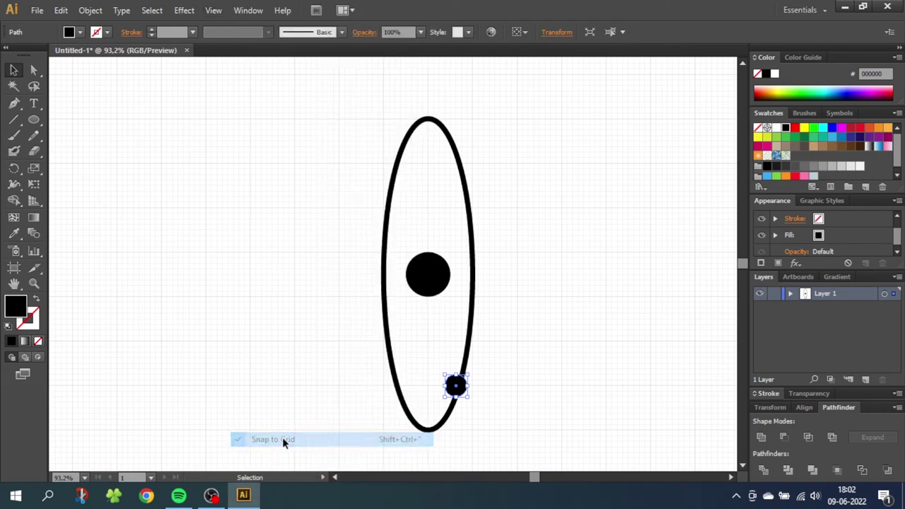
click(34, 285)
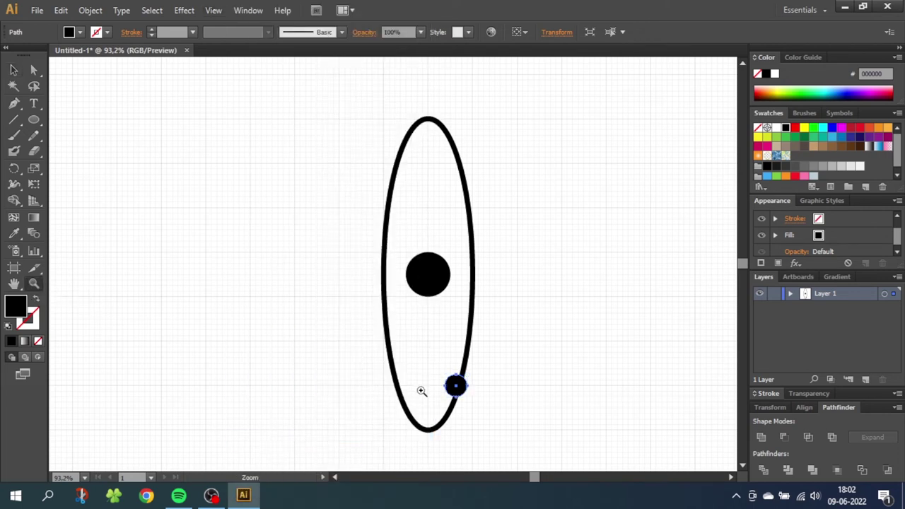
drag(399, 346, 518, 439)
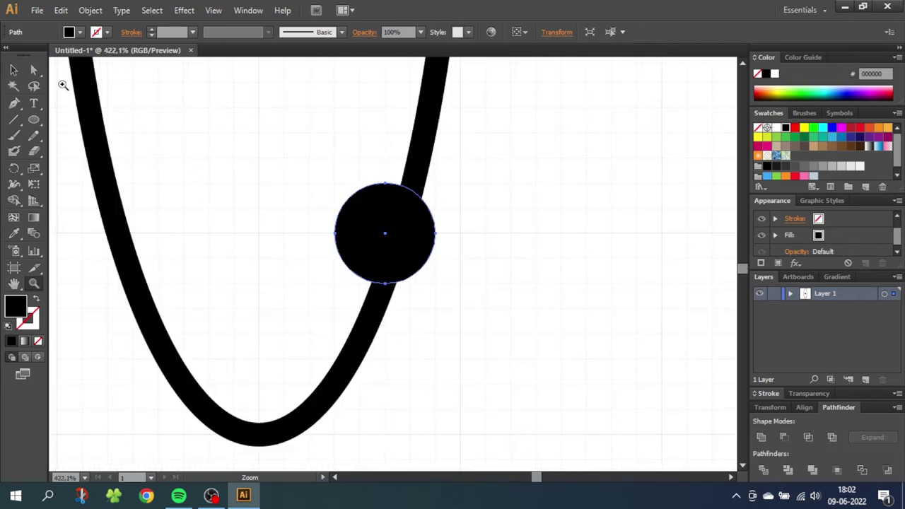
Select the electron dot and nudge it right so the orbit runs through its centre
click(14, 70)
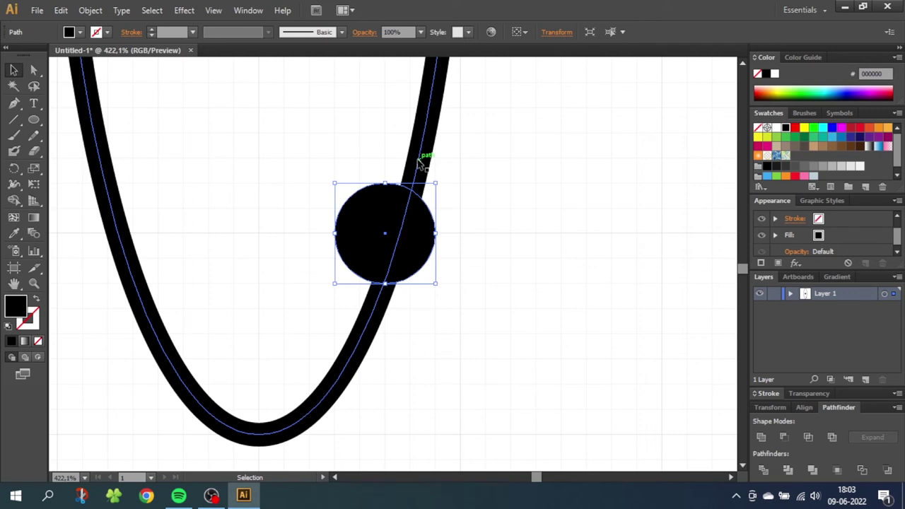
key(Right)
key(Right)
key(Right)
key(Right)
key(Right)
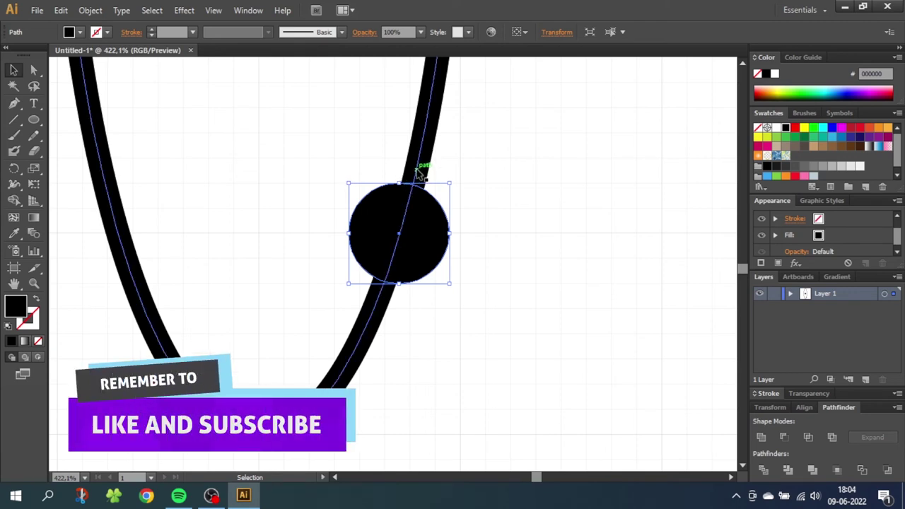
click(90, 10)
Apply Offset Path with a 3 px offset to the electron circle
mouse_move(170, 283)
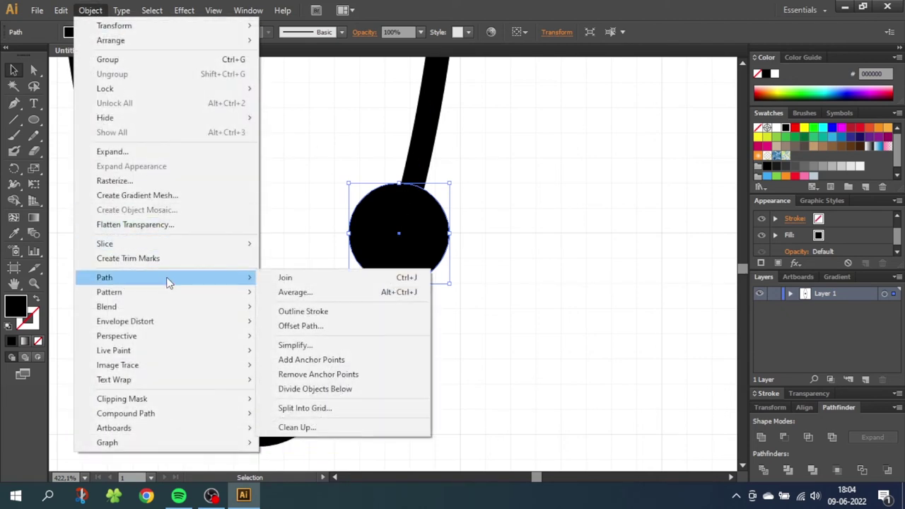
click(301, 326)
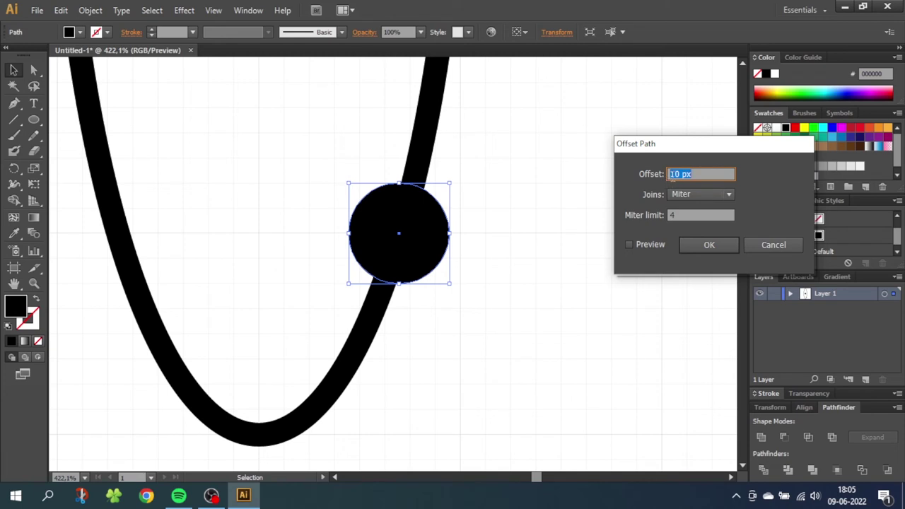
text(3mm)
click(716, 247)
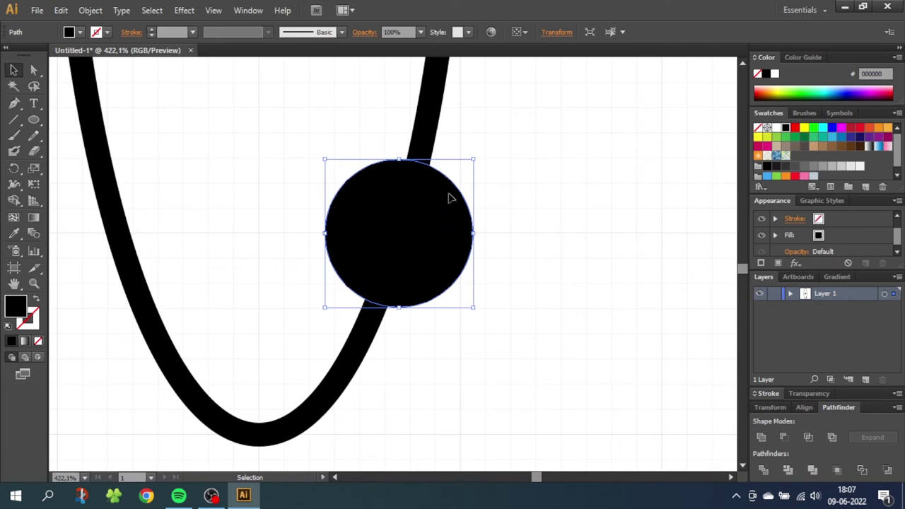
Expand the orbit ellipse's stroke into a filled shape
click(425, 133)
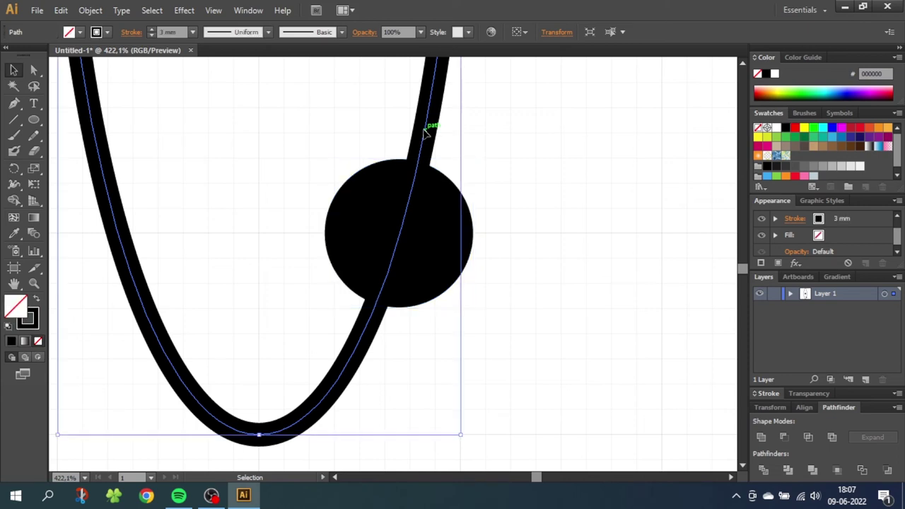
click(90, 10)
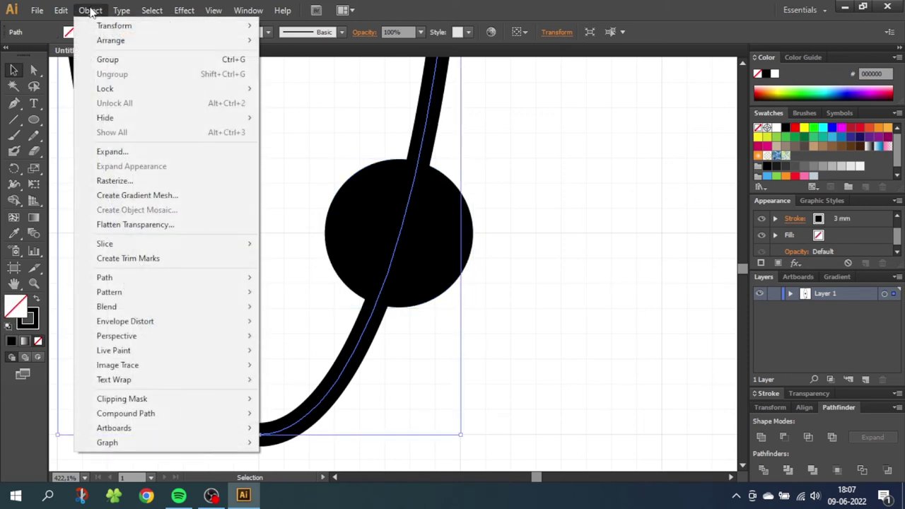
click(113, 151)
click(399, 216)
click(399, 216)
click(423, 321)
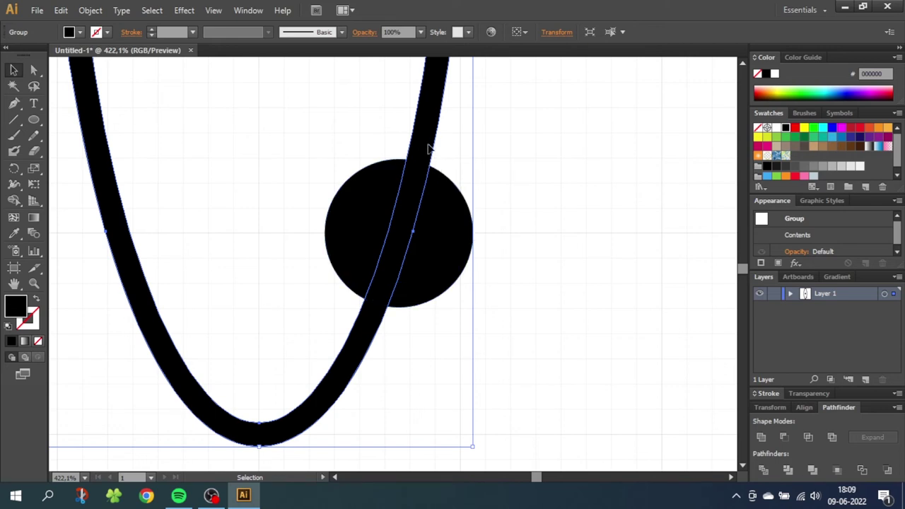
Cut the offset circle out of the expanded orbit with Pathfinder Minus Front
shift+click(448, 192)
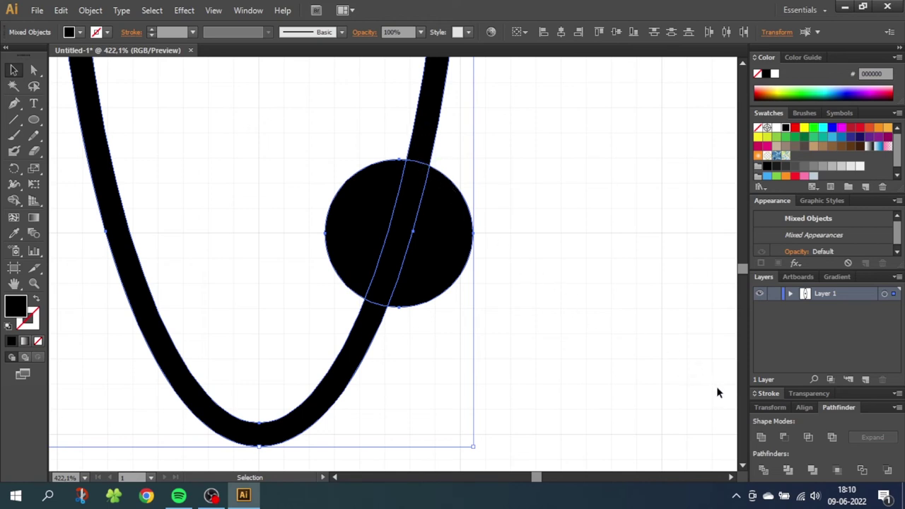
click(783, 437)
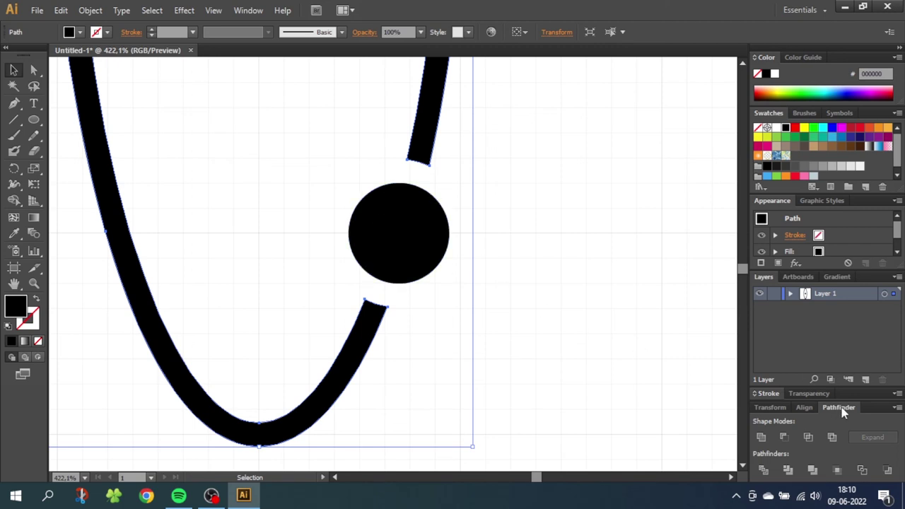
click(248, 10)
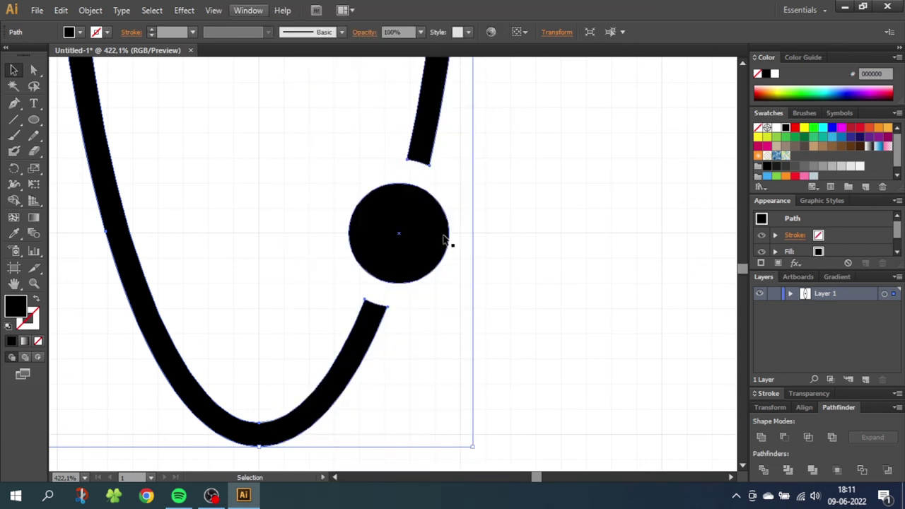
Zoom out and select the orbit ellipse together with its electron dot
shift+click(375, 246)
click(33, 283)
key(ctrl+minus)
key(ctrl+minus)
key(ctrl+minus)
key(ctrl+minus)
key(ctrl+minus)
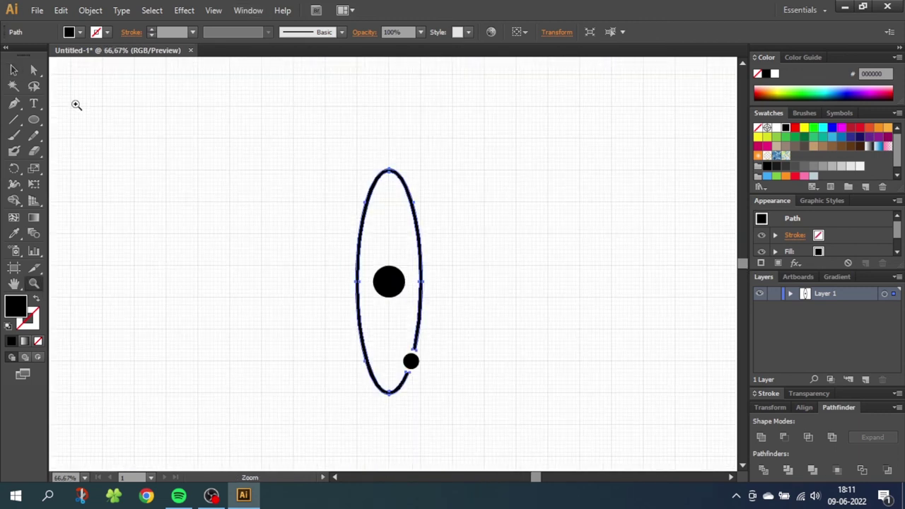
click(13, 69)
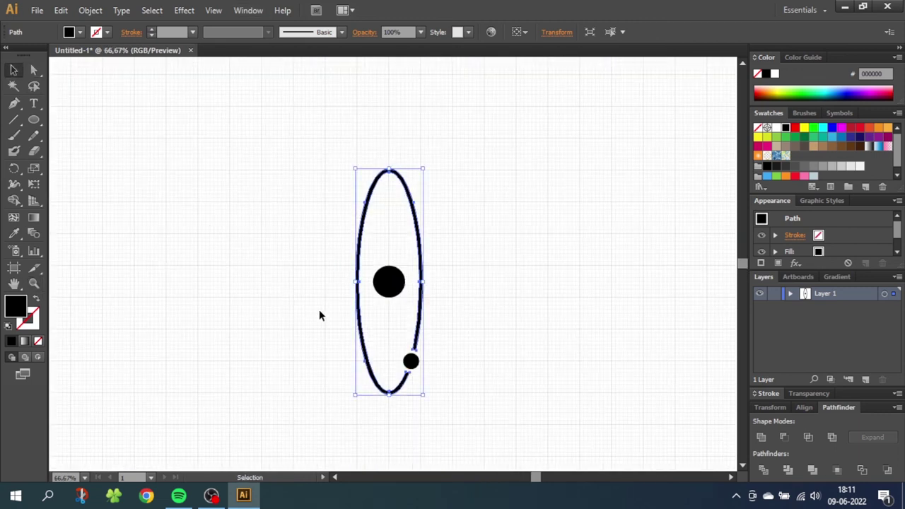
drag(319, 310, 494, 386)
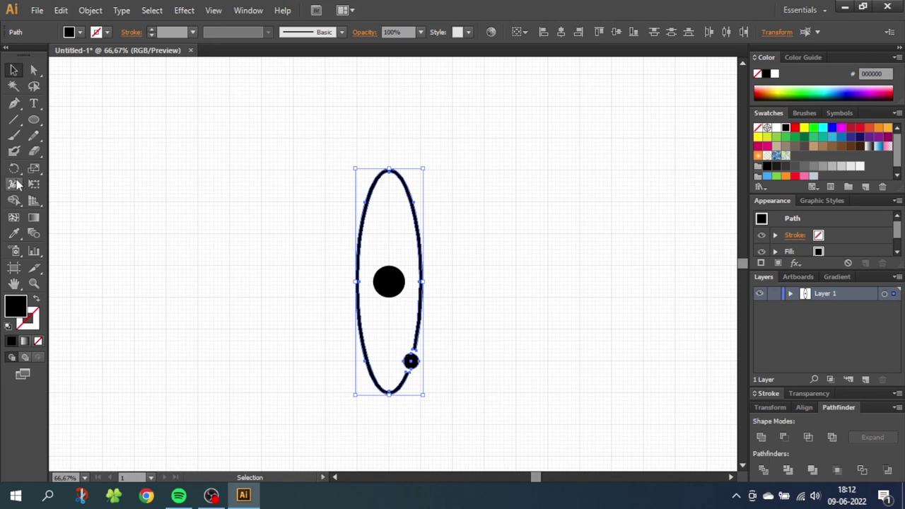
Rotate a copy of the orbit and dot by 12° around the centre, then repeat for a third orbit
click(14, 168)
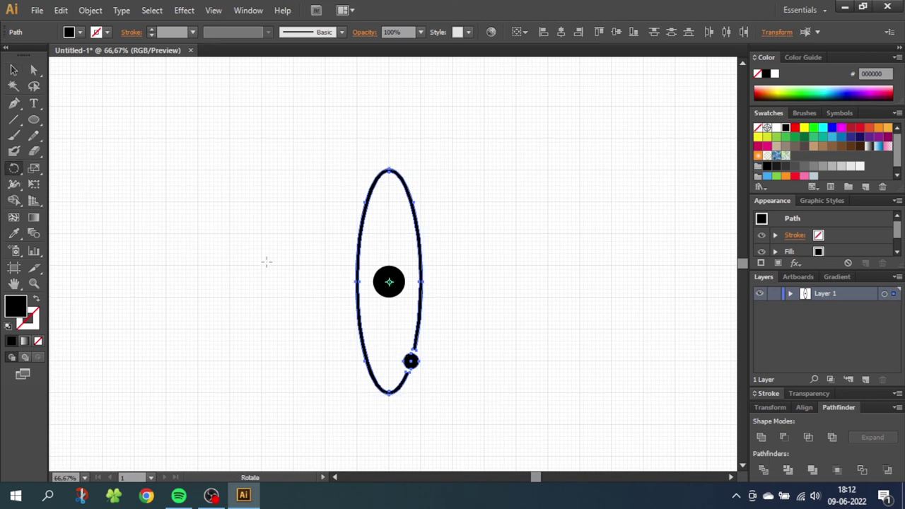
alt+click(388, 282)
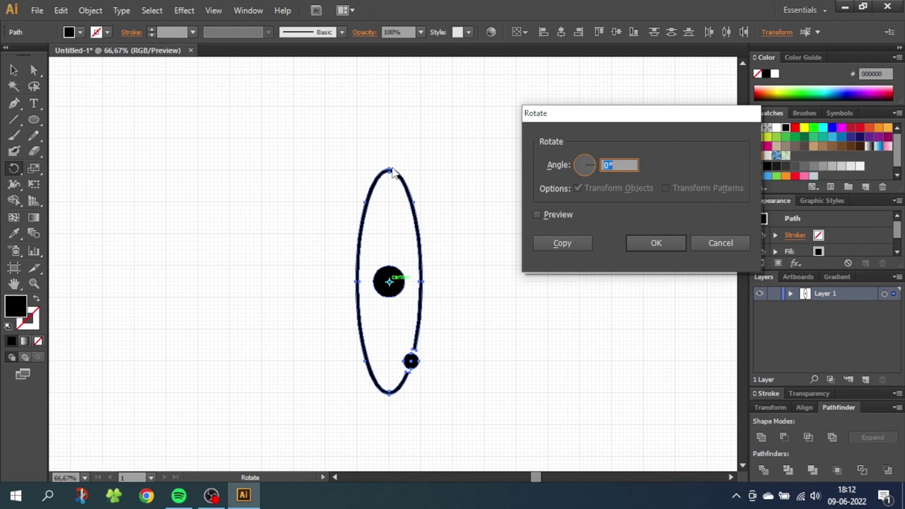
text(12)
click(550, 245)
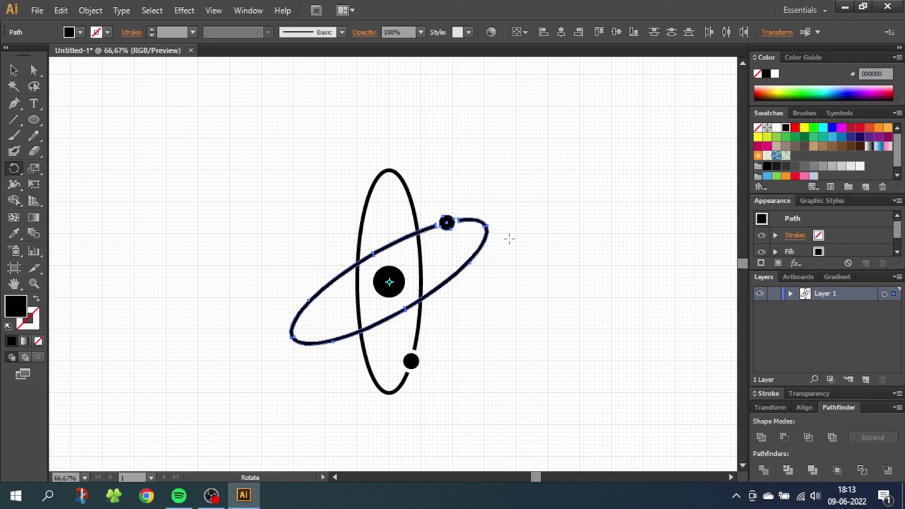
key(ctrl+d)
Select the three electron dots and fill them light blue
key(v)
click(306, 258)
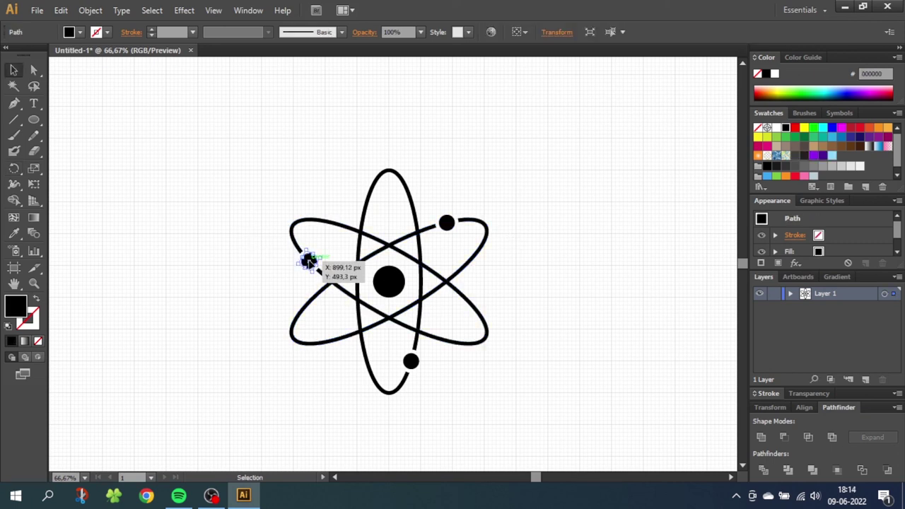
shift+click(447, 224)
shift+click(411, 361)
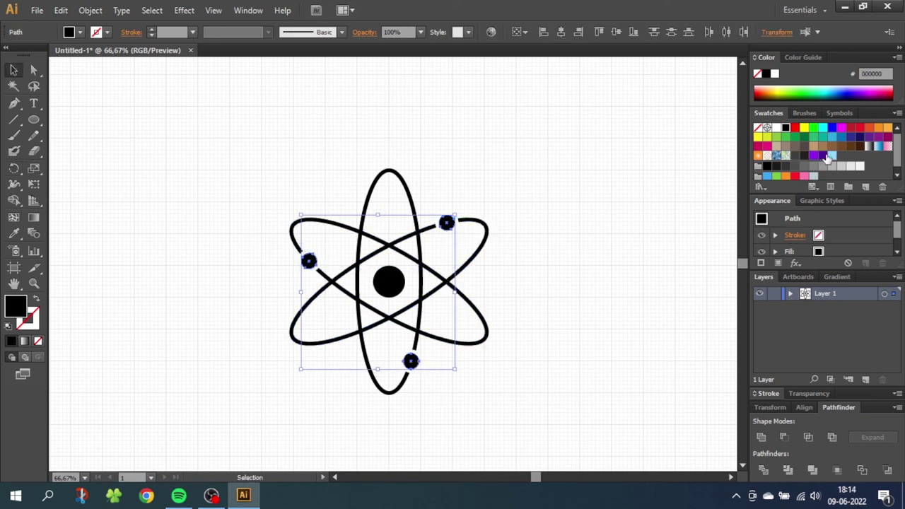
click(832, 154)
Fill the central nucleus purple and deselect the finished orbits
click(389, 281)
click(822, 155)
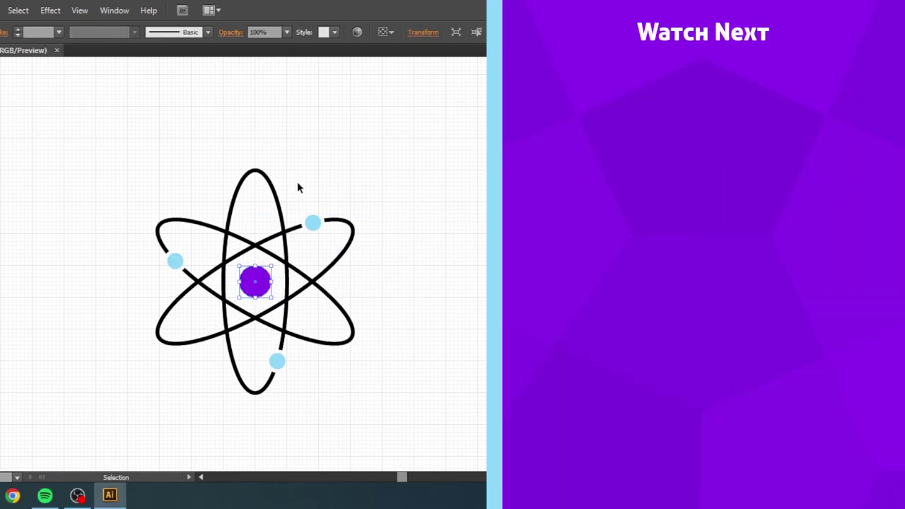
drag(249, 235, 238, 256)
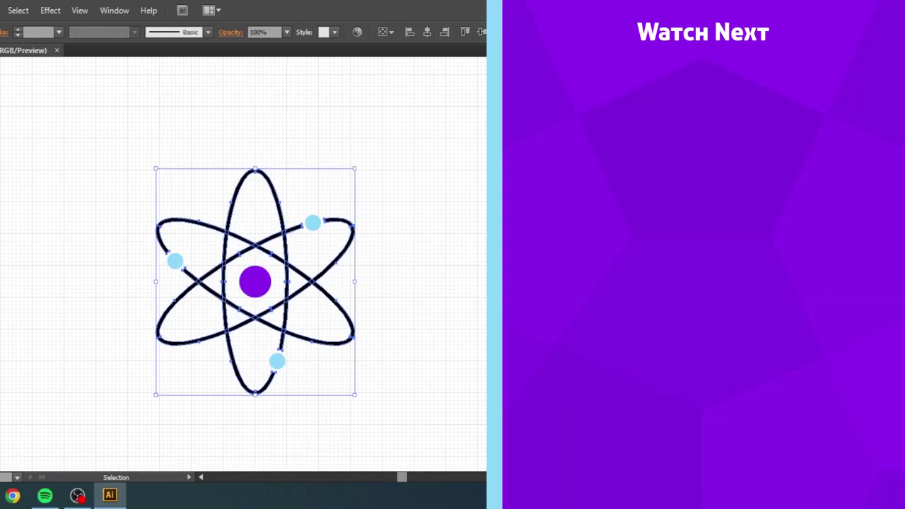
click(465, 264)
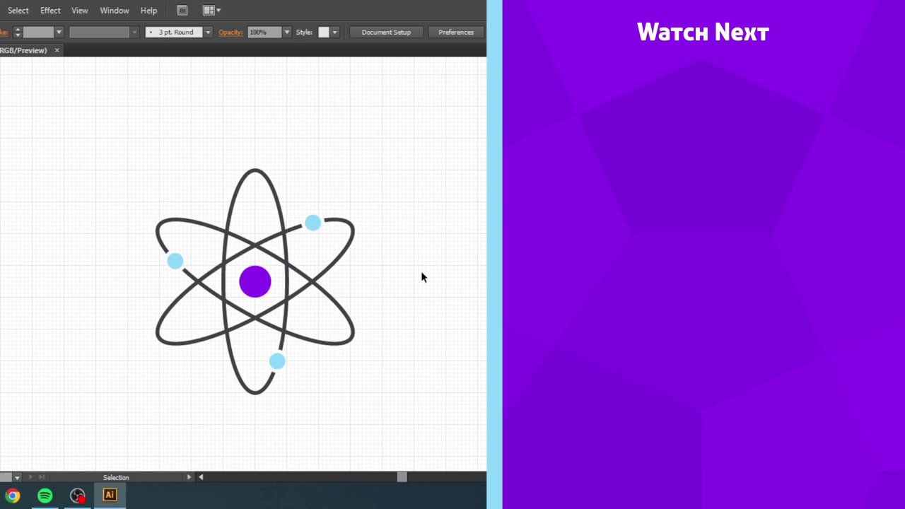